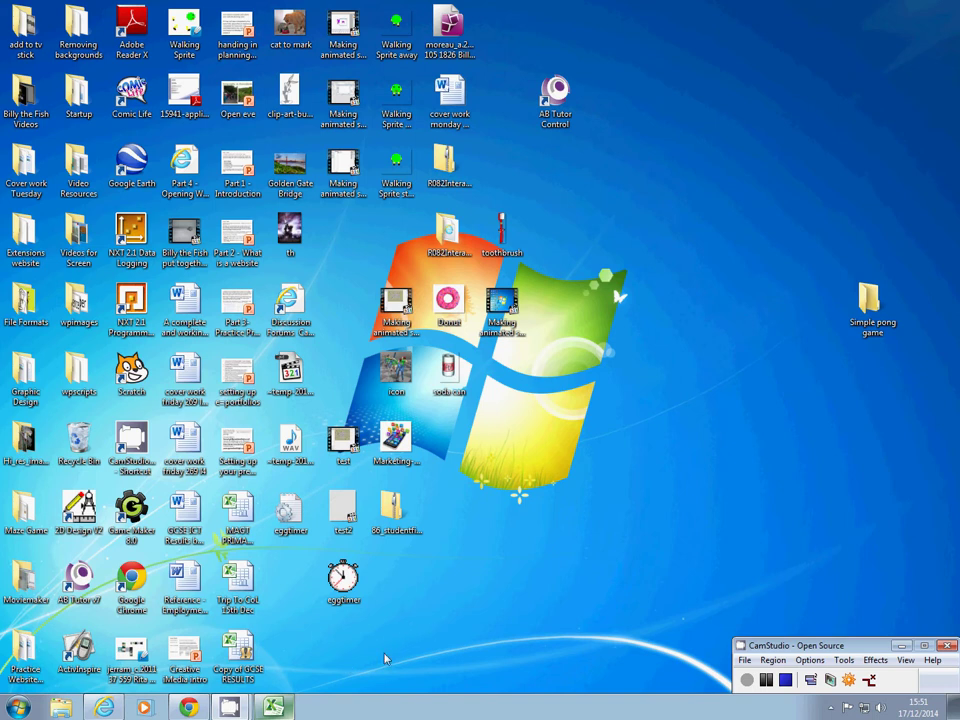
Browse Computer to the shortcuts (S:) drive's ICT folder and launch Game Maker 8.0.
left_click(20, 710)
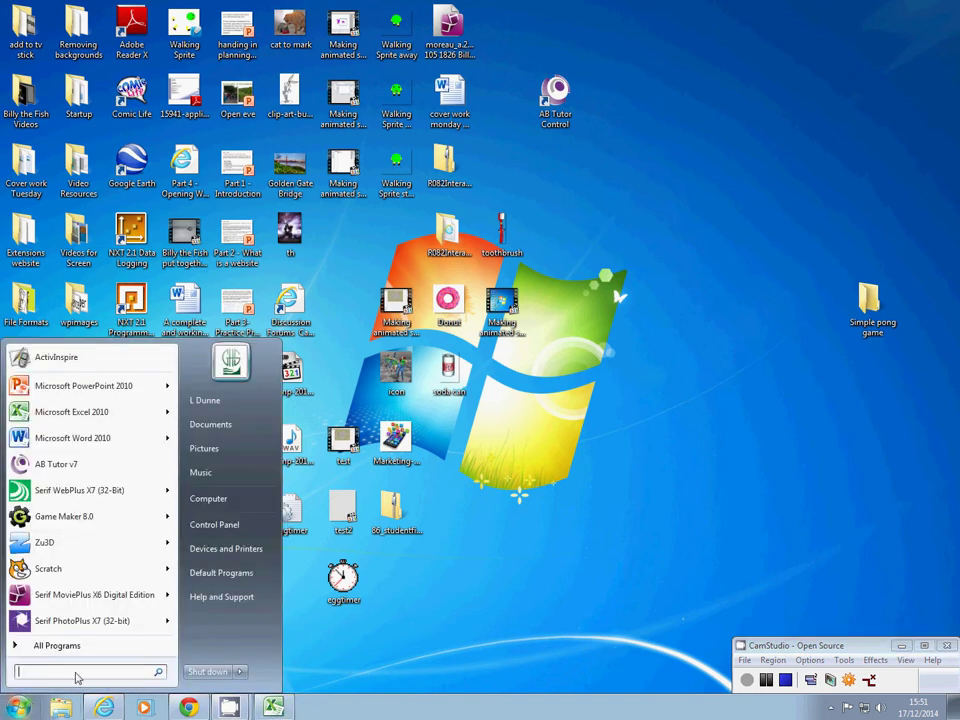
left_click(214, 500)
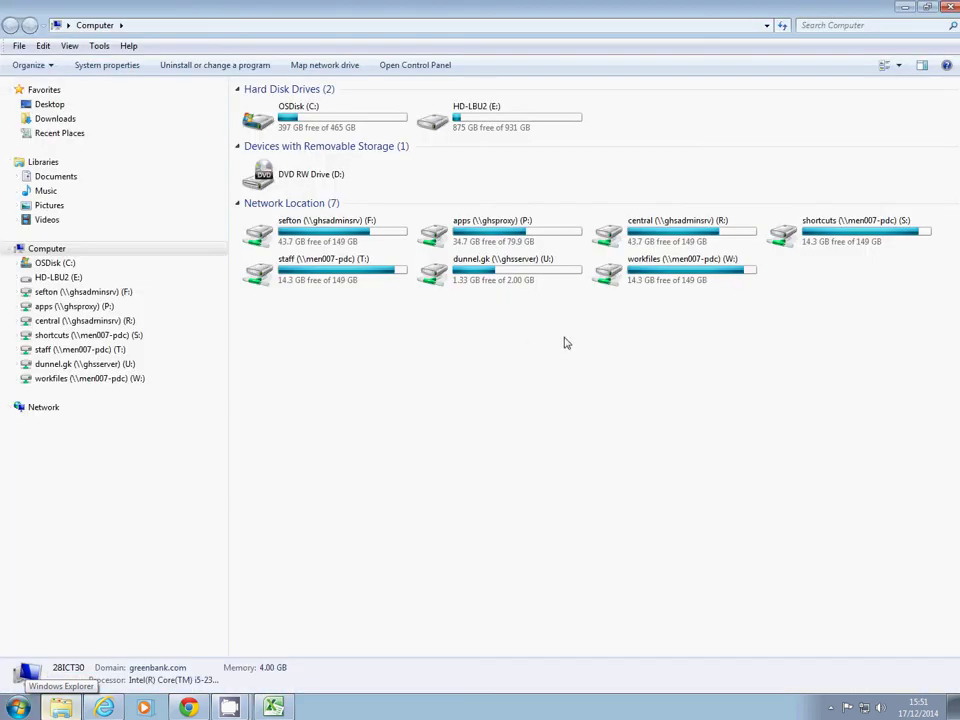
left_click(815, 233)
double_click(815, 233)
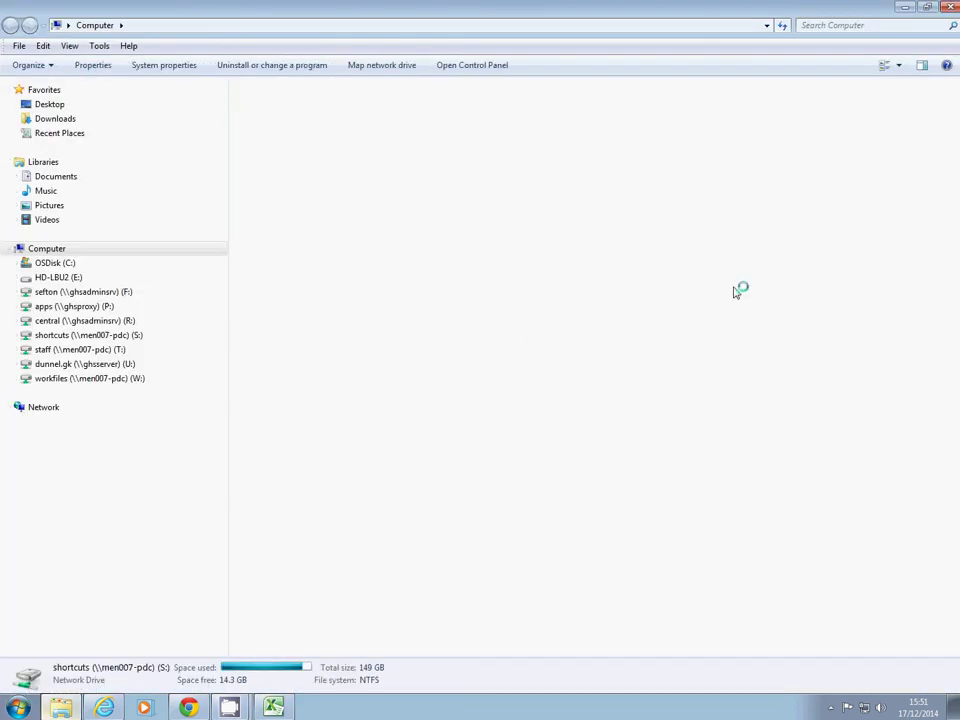
double_click(260, 178)
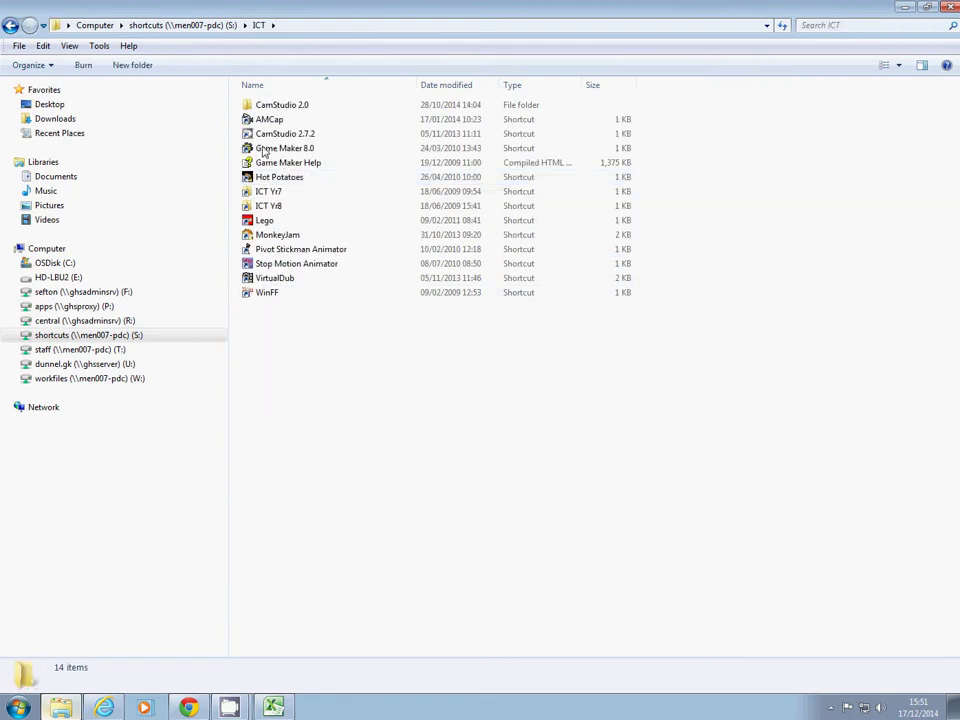
left_click(290, 150)
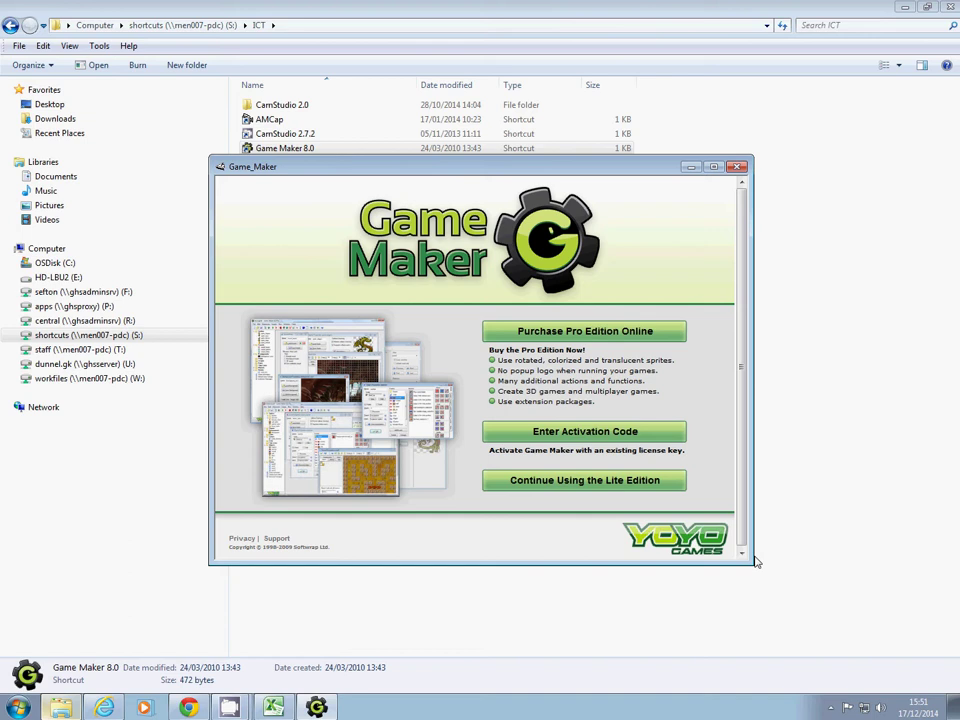
Continue with the Lite edition, leave Advanced Mode unchanged, and hide the tutorial panel.
left_click(633, 482)
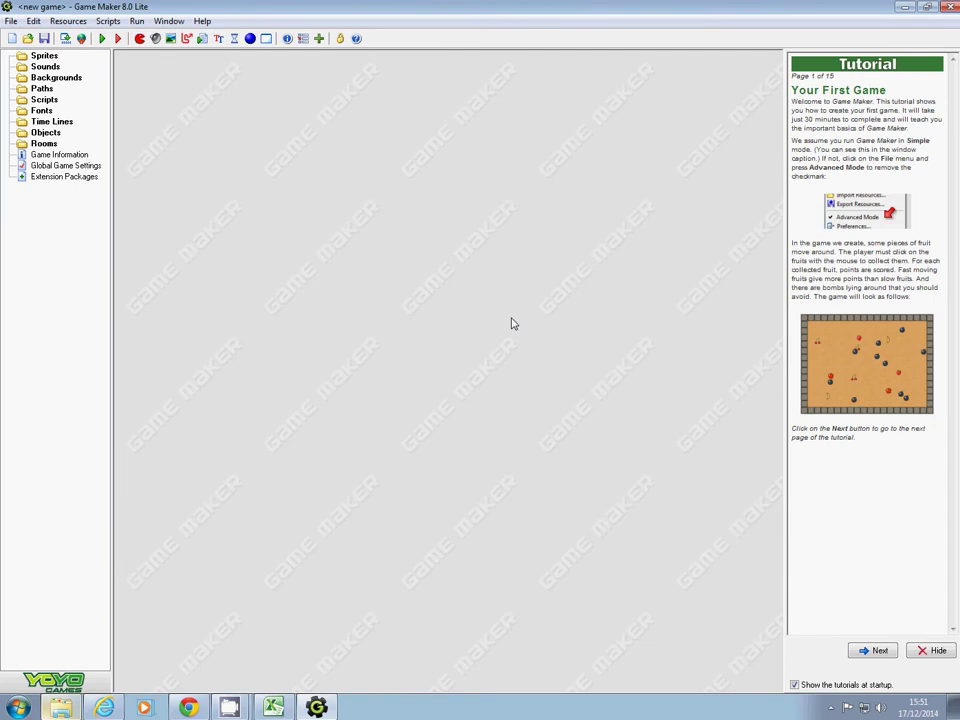
left_click(10, 21)
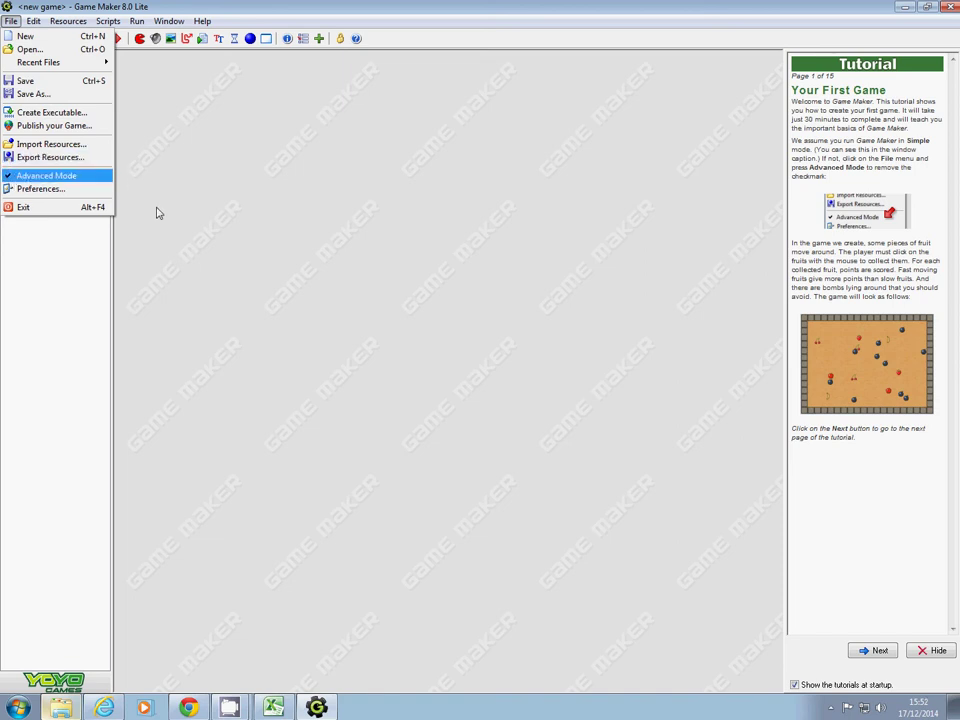
left_click(247, 247)
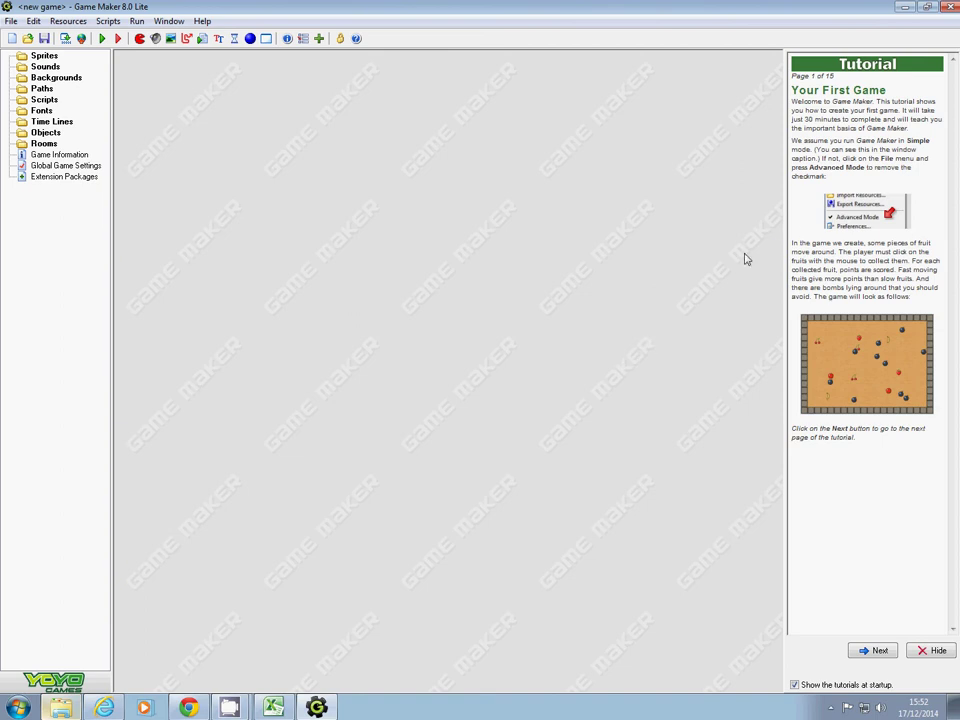
left_click(936, 651)
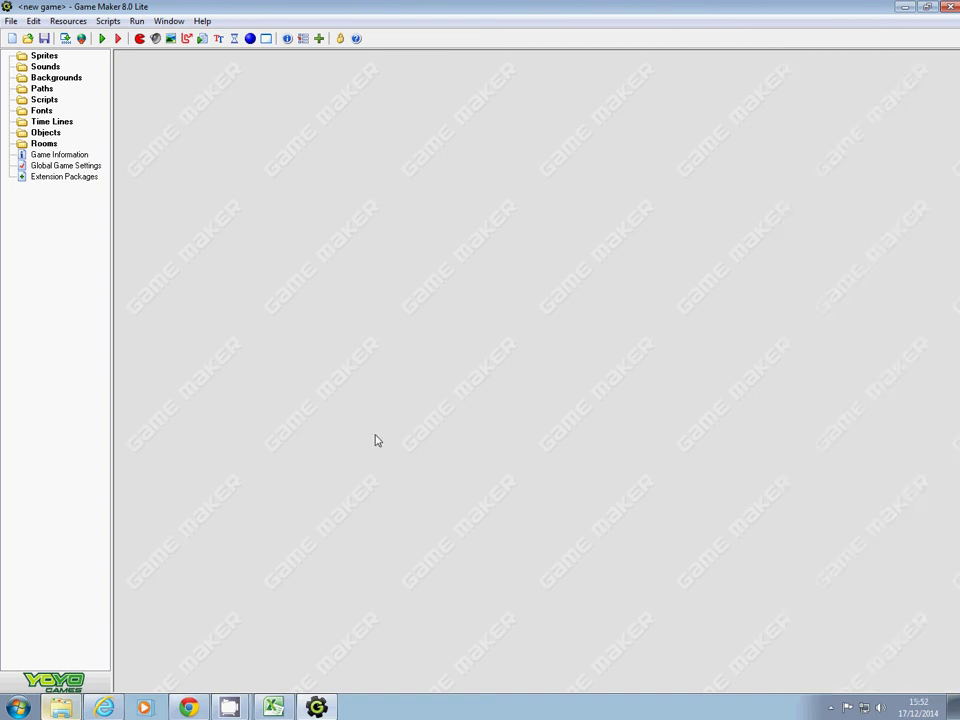
Create a new sprite and rename it from sprite0 to 'yellow wall block'.
left_click(140, 39)
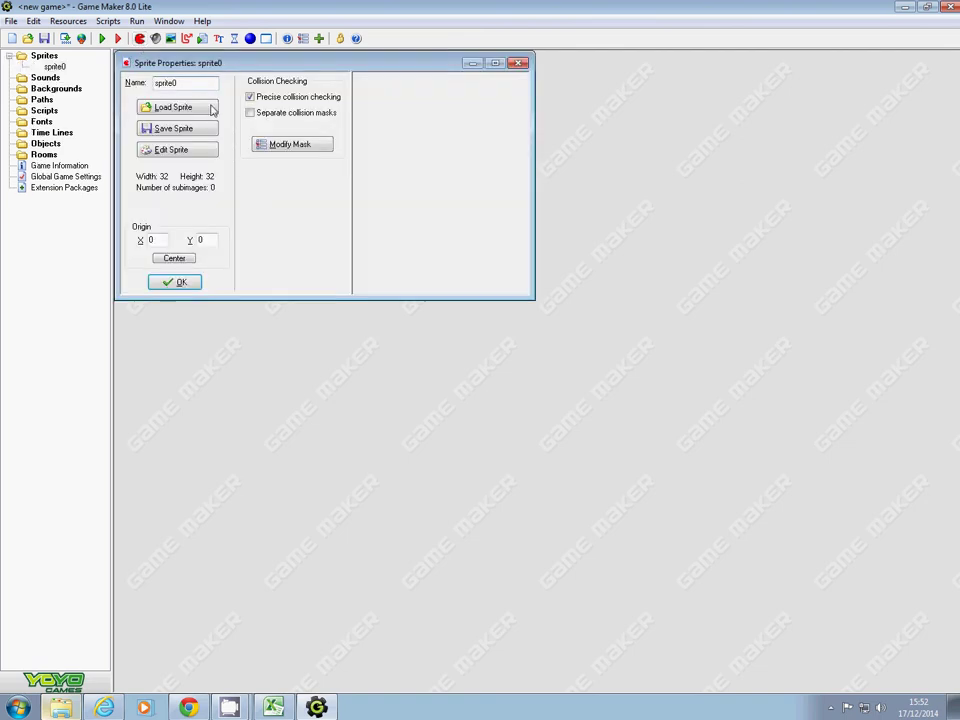
left_click_drag(188, 82, 121, 85)
type("yellow wall block")
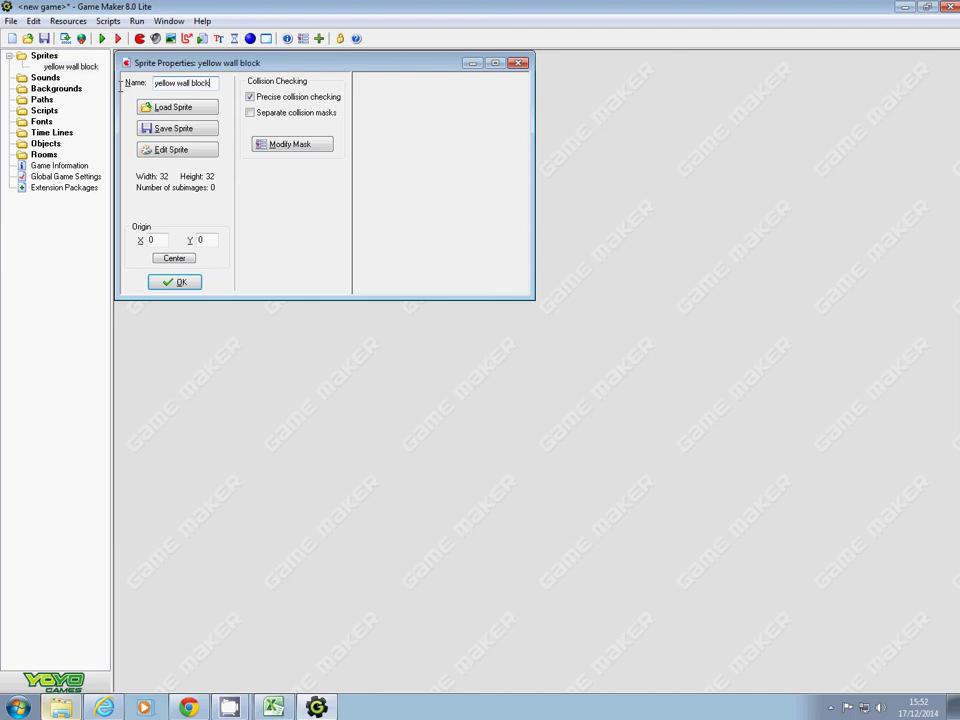
Load the yellow wall block image from U:\Y7 Computing into the sprite and confirm.
left_click(175, 108)
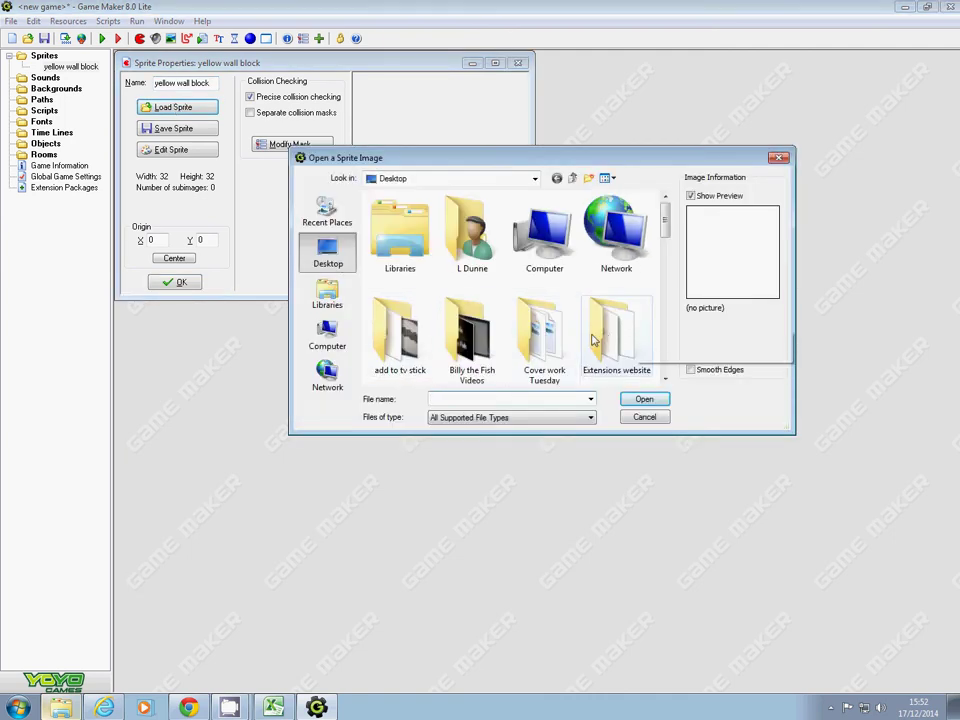
left_click(327, 335)
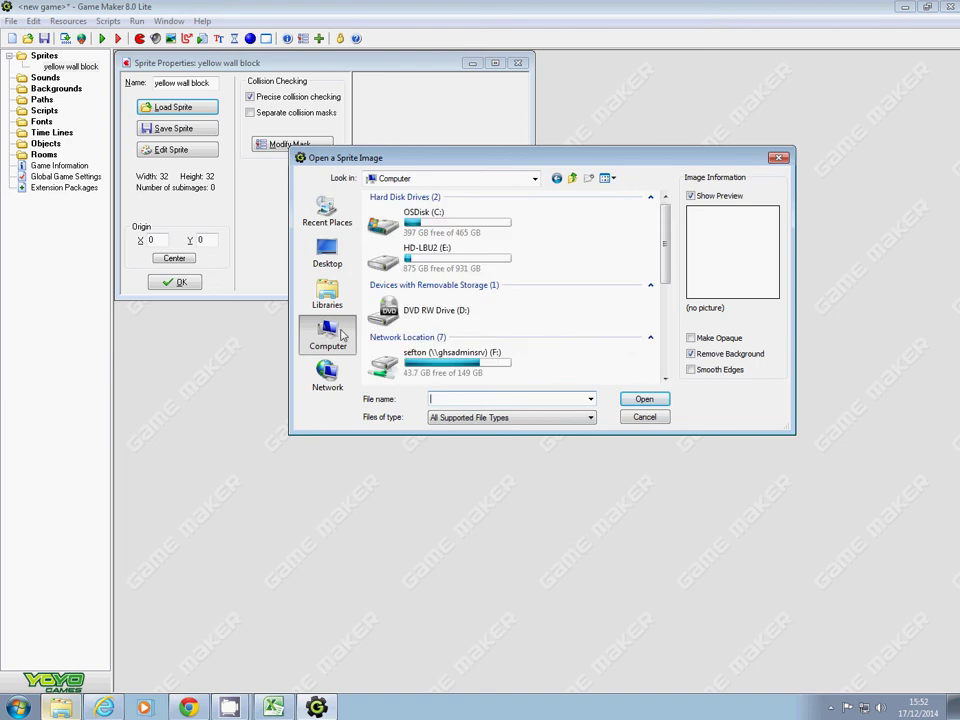
scroll(620, 335, "down", 5)
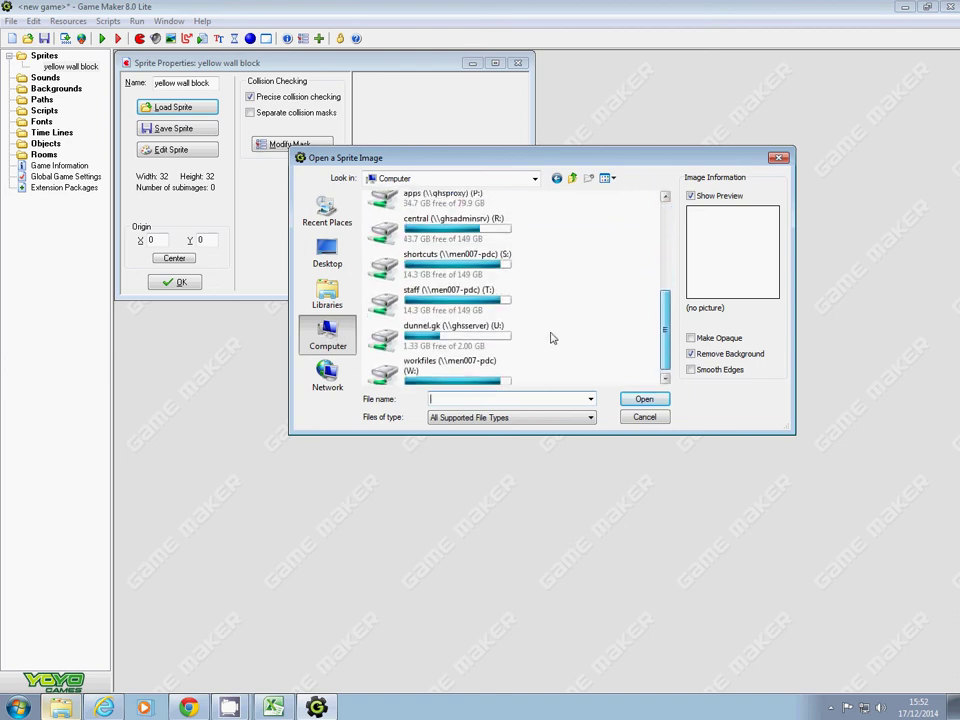
double_click(484, 339)
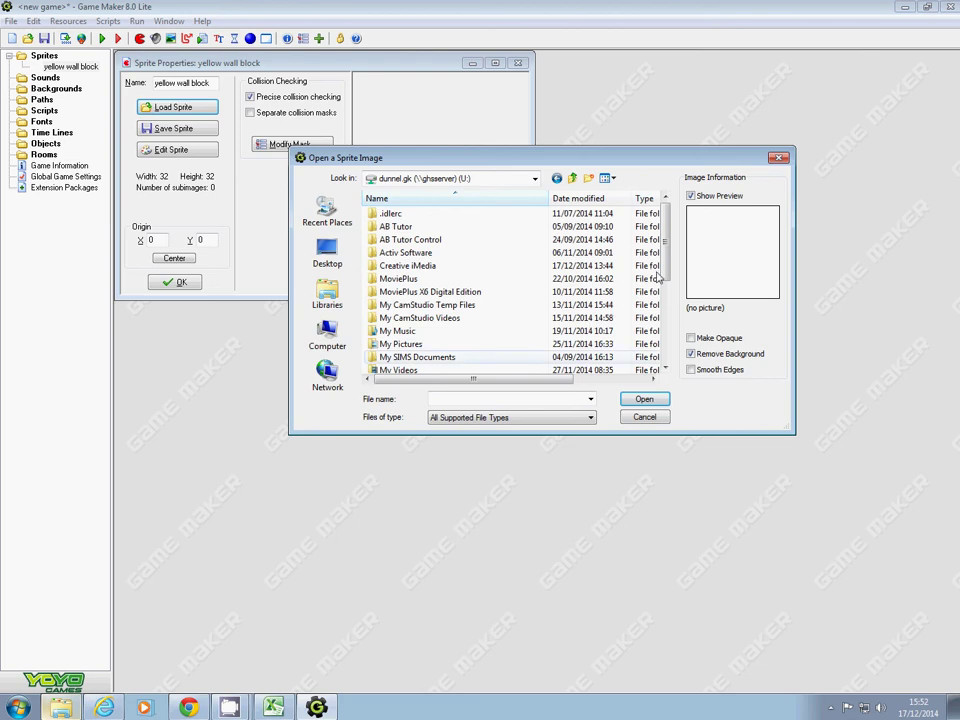
scroll(656, 352, "down", 2)
scroll(656, 352, "down", 3)
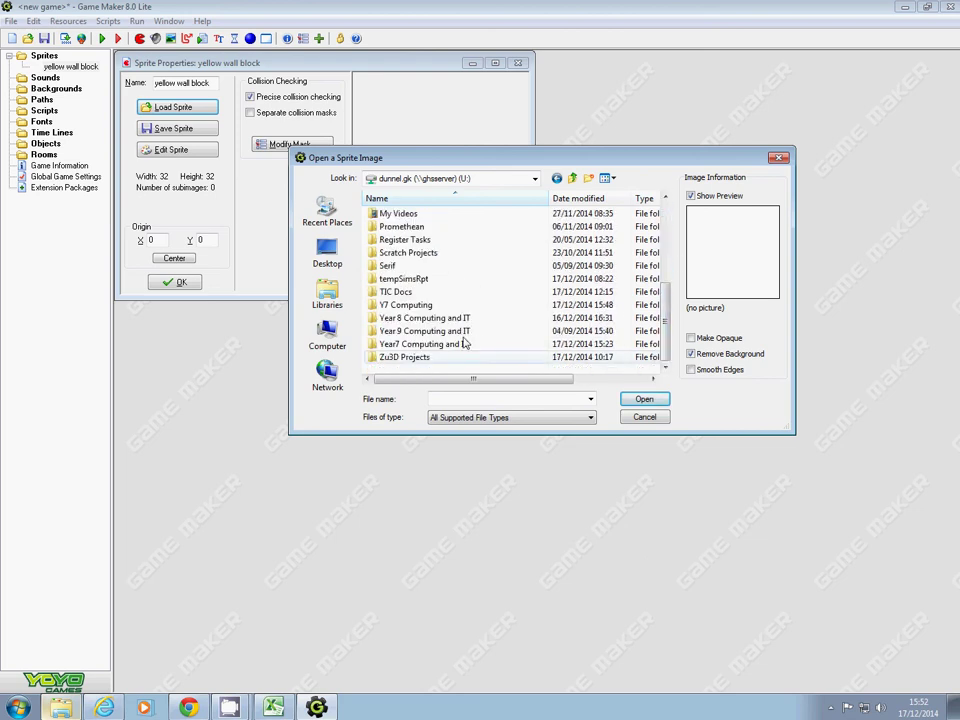
double_click(410, 305)
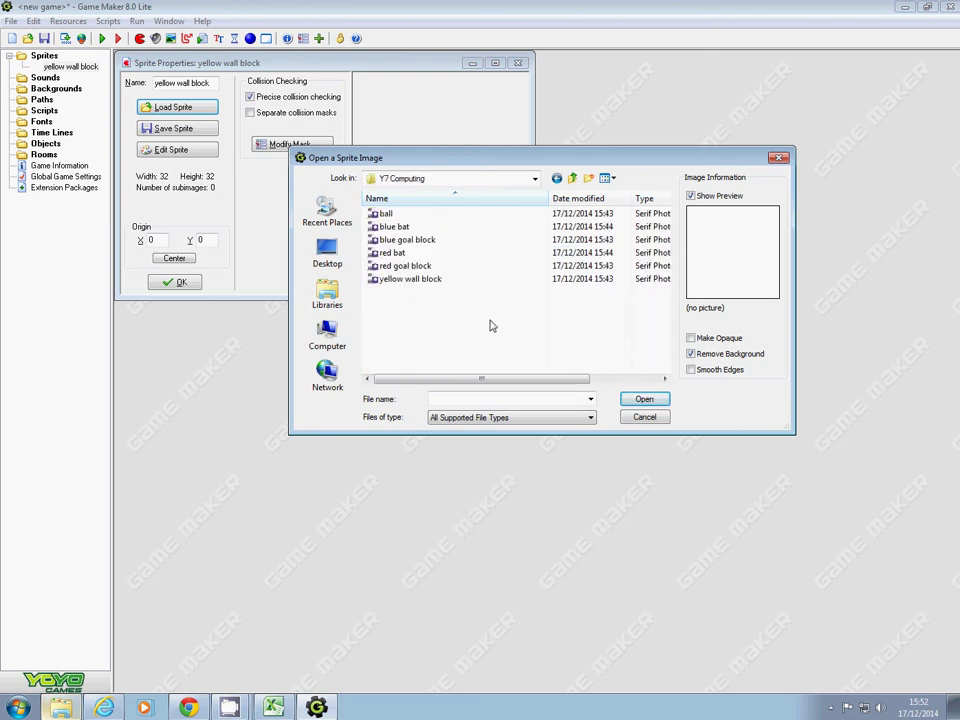
left_click(439, 279)
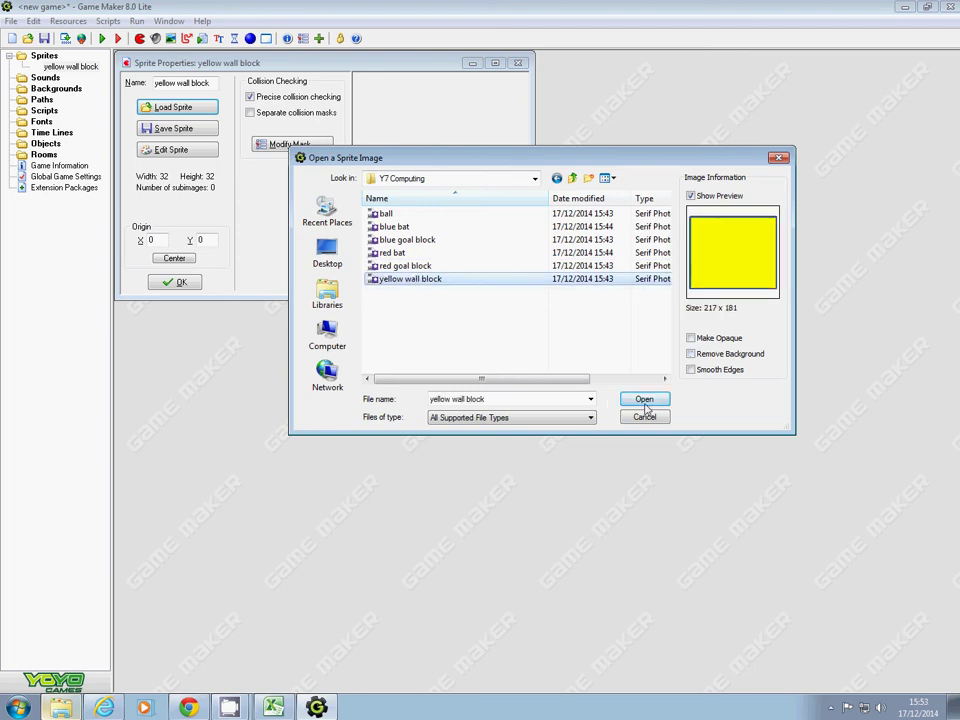
left_click(644, 399)
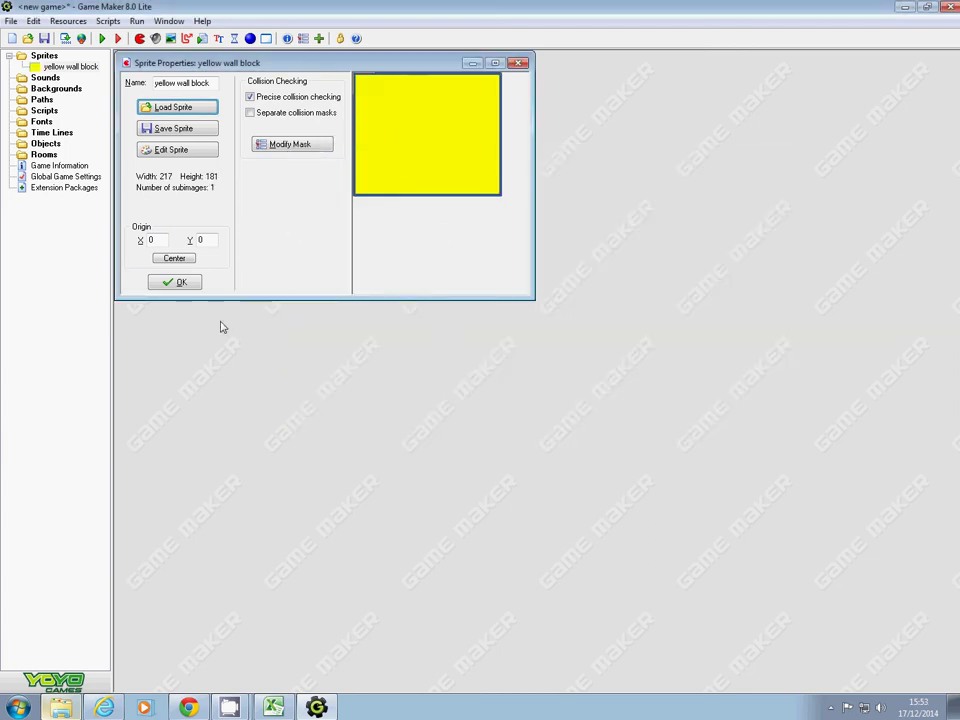
left_click(186, 283)
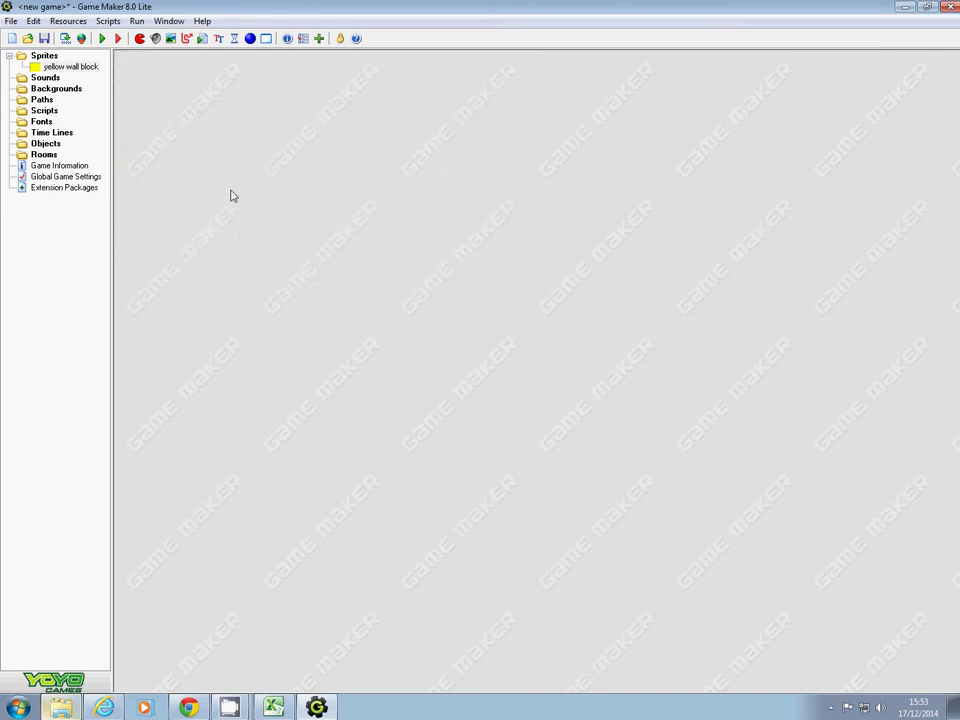
Add a sprite named 'blue goal block' holding the 252 x 169 blue goal block image.
left_click(140, 38)
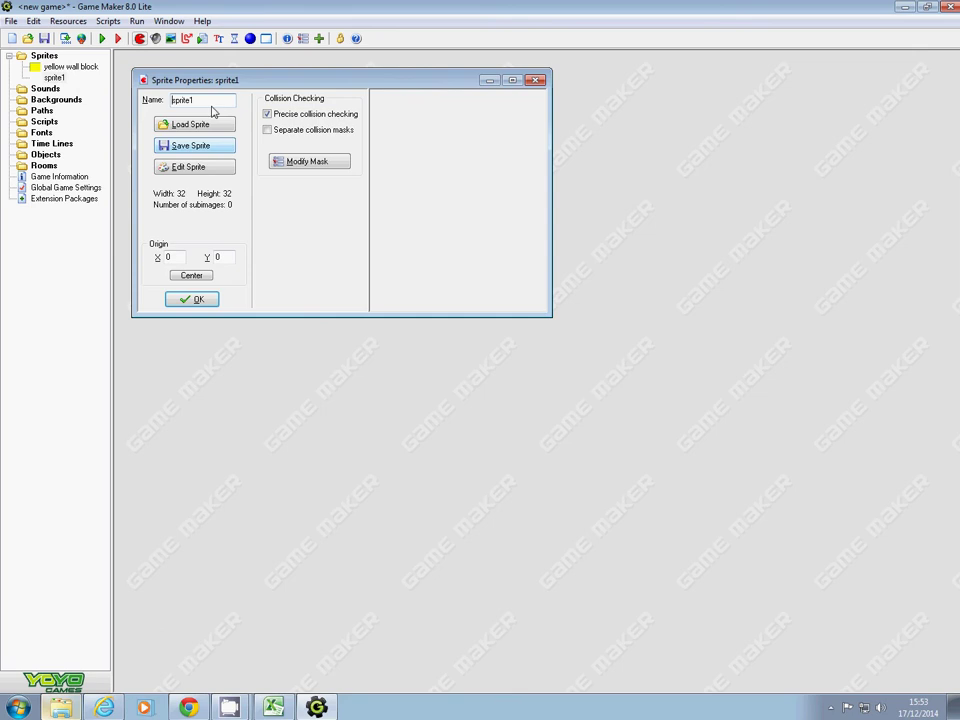
left_click_drag(212, 101, 105, 94)
type("blue goal block")
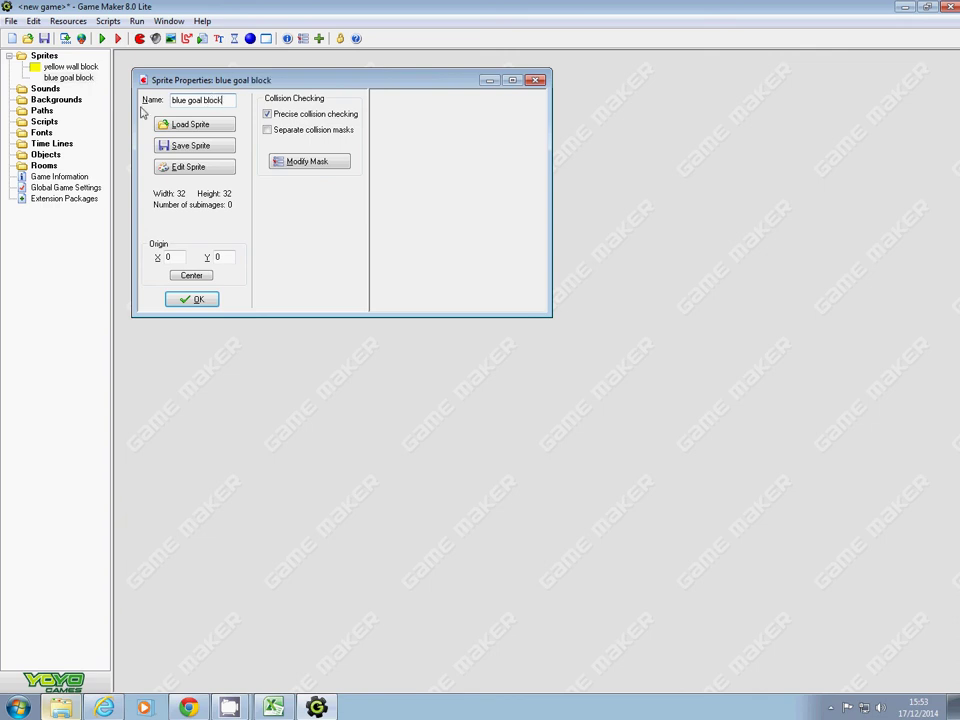
left_click(225, 125)
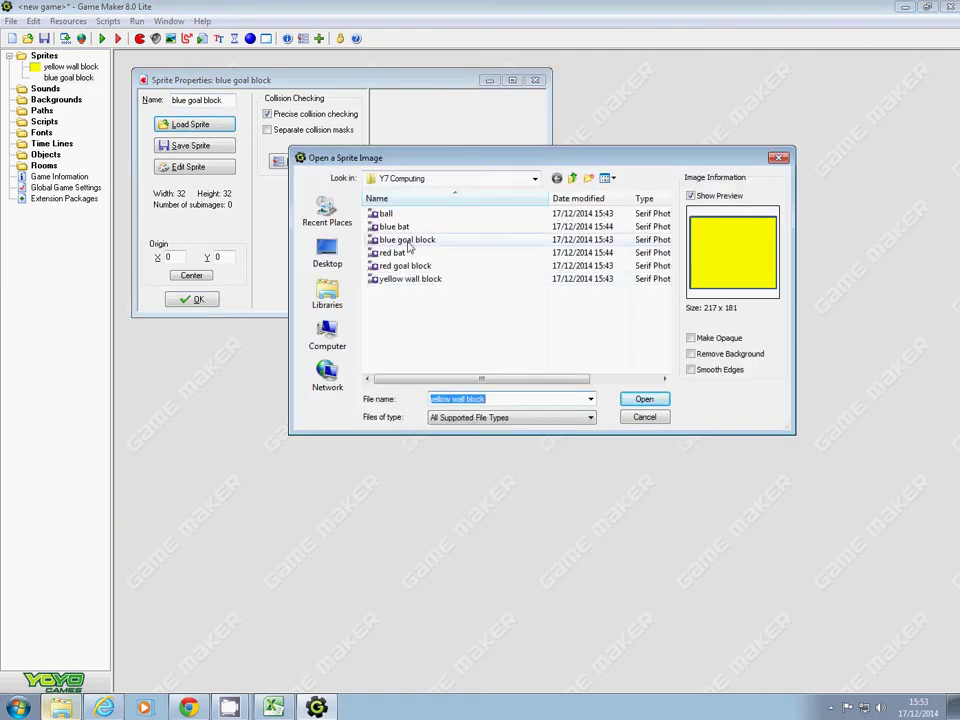
left_click(408, 240)
left_click(644, 399)
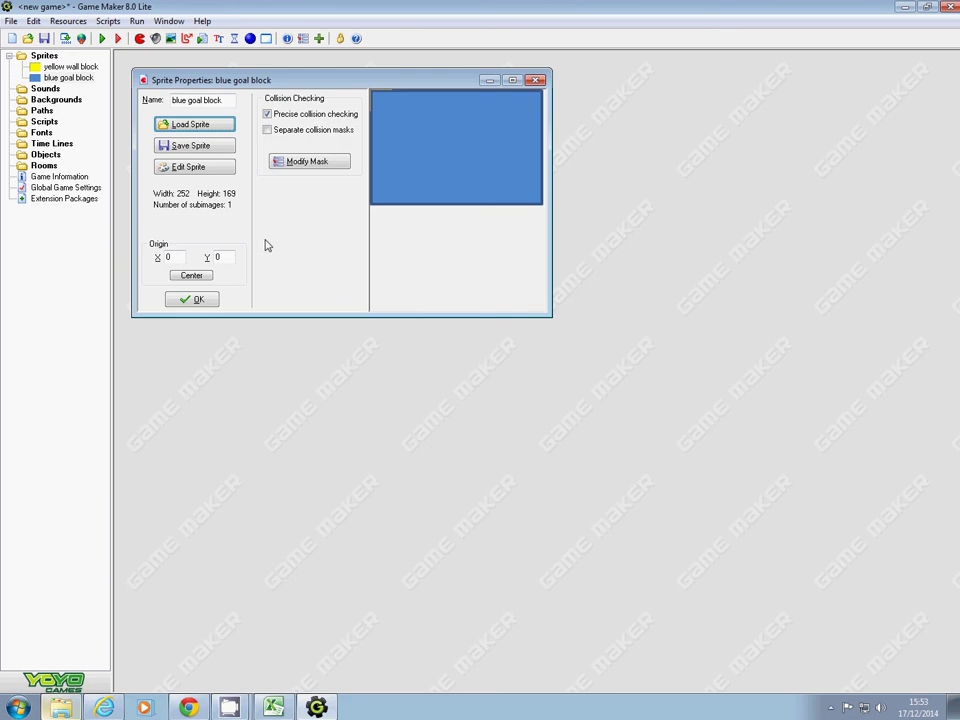
left_click(205, 300)
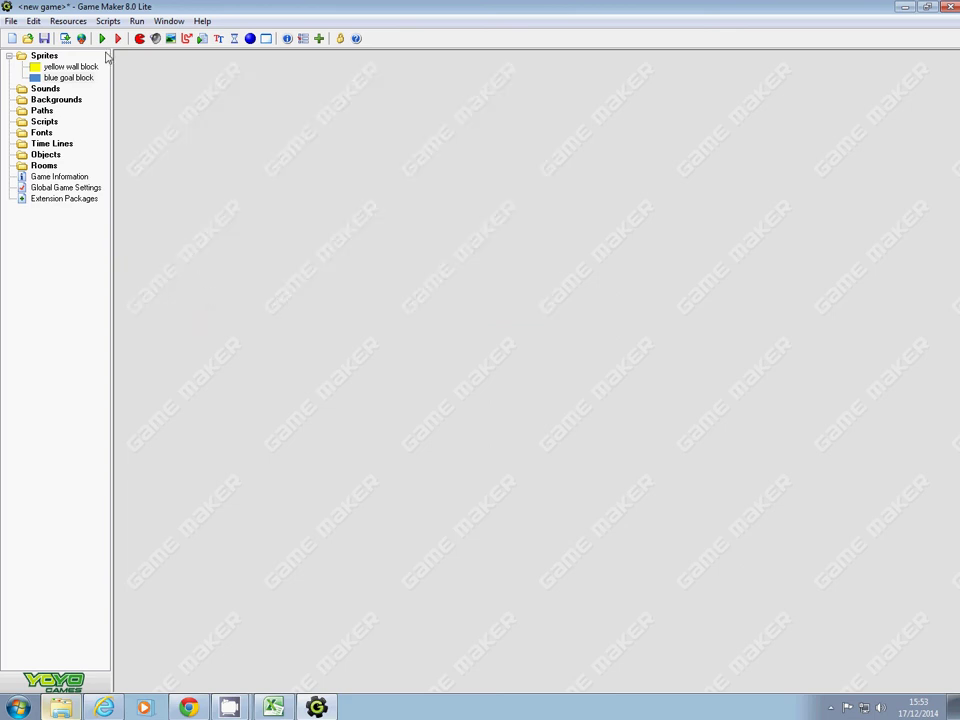
Add a sprite named 'red goal block' loaded with the red goal block image.
left_click(139, 38)
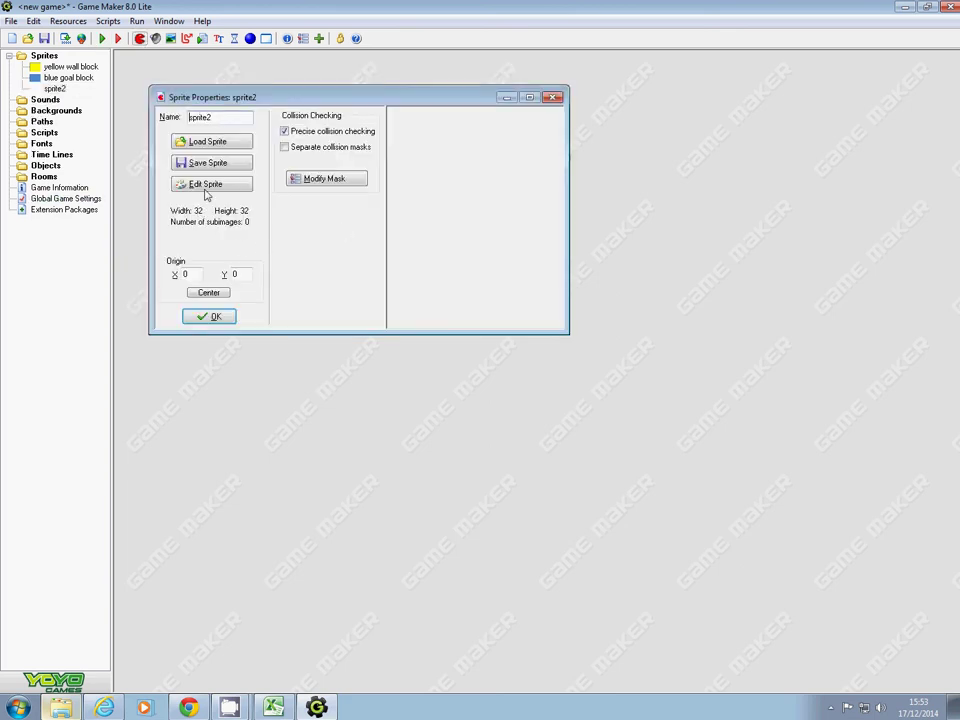
left_click_drag(212, 117, 121, 123)
type("red goal block")
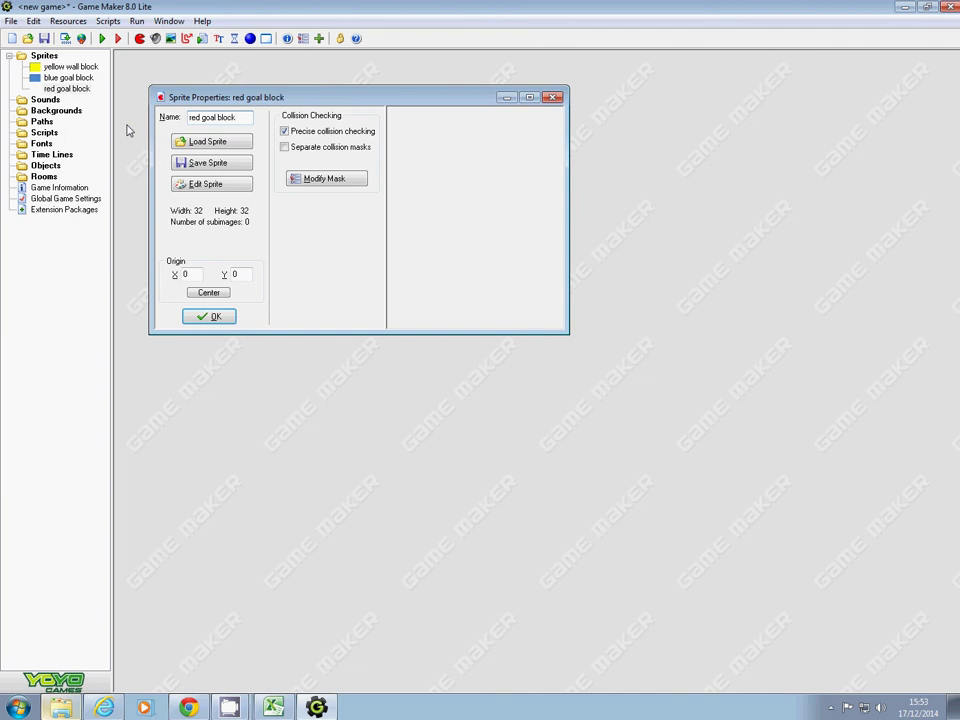
left_click(205, 142)
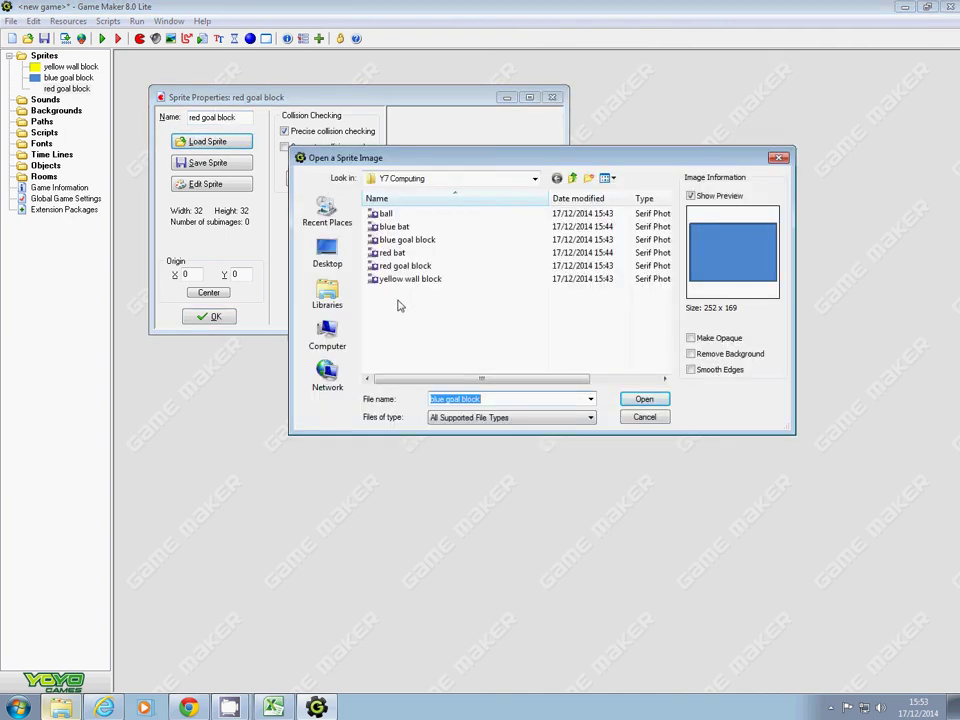
left_click(400, 266)
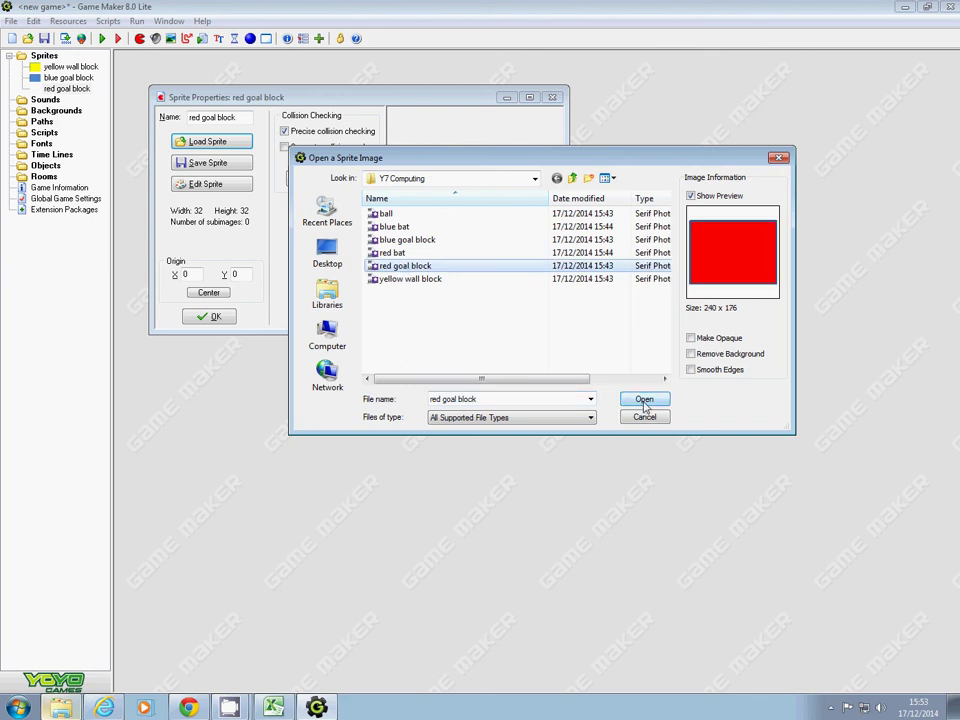
left_click(643, 402)
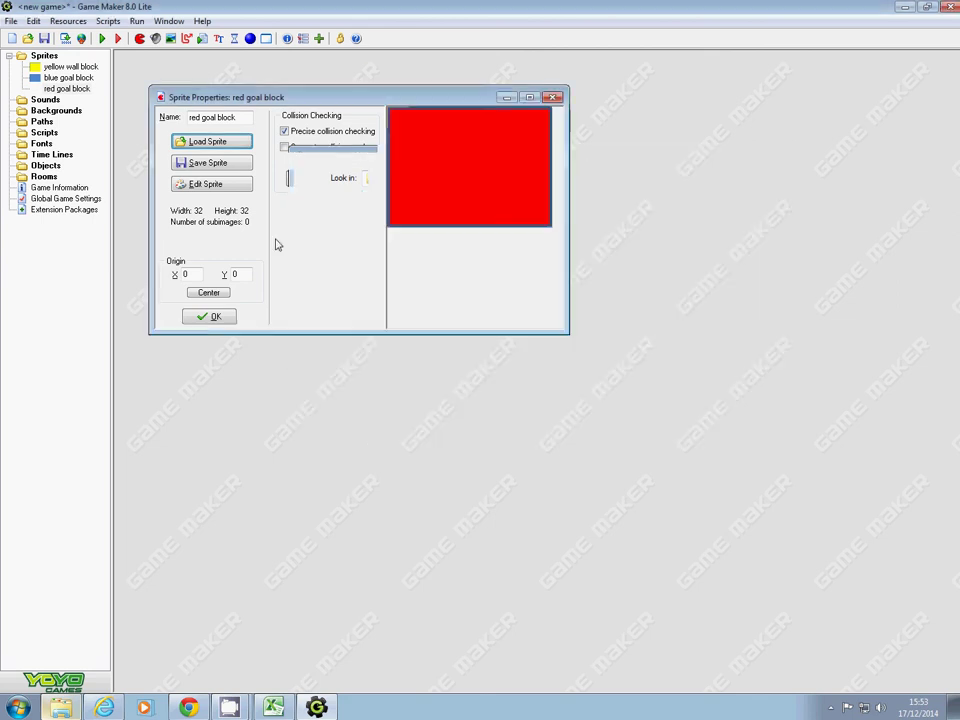
left_click(211, 317)
Add a sprite named 'ball' loaded with the 228 x 205 rainbow ball image.
left_click(139, 39)
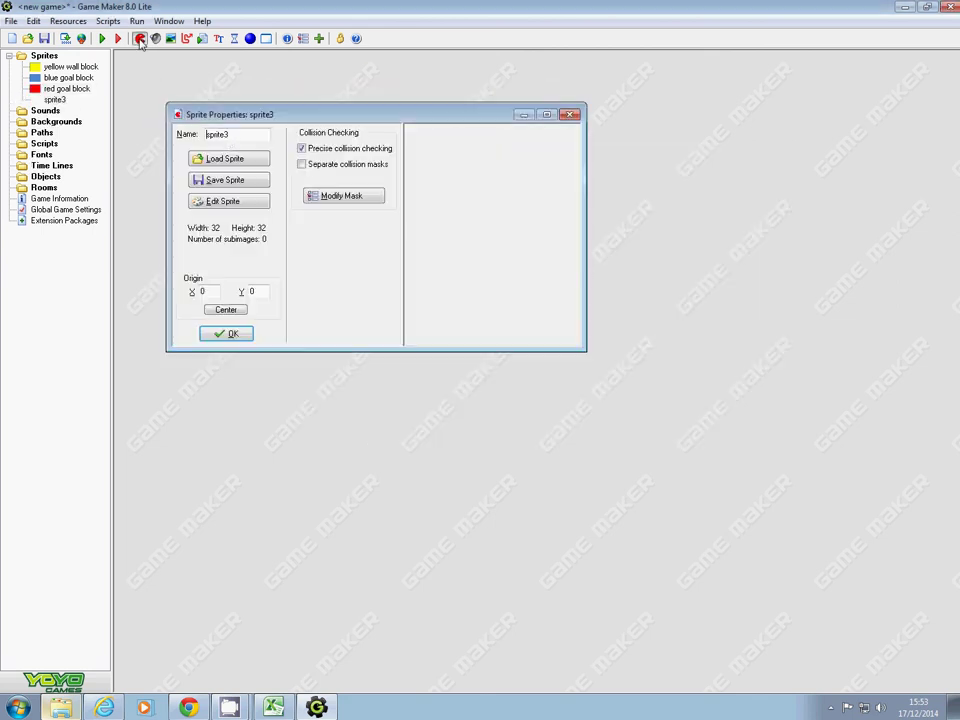
double_click(218, 138)
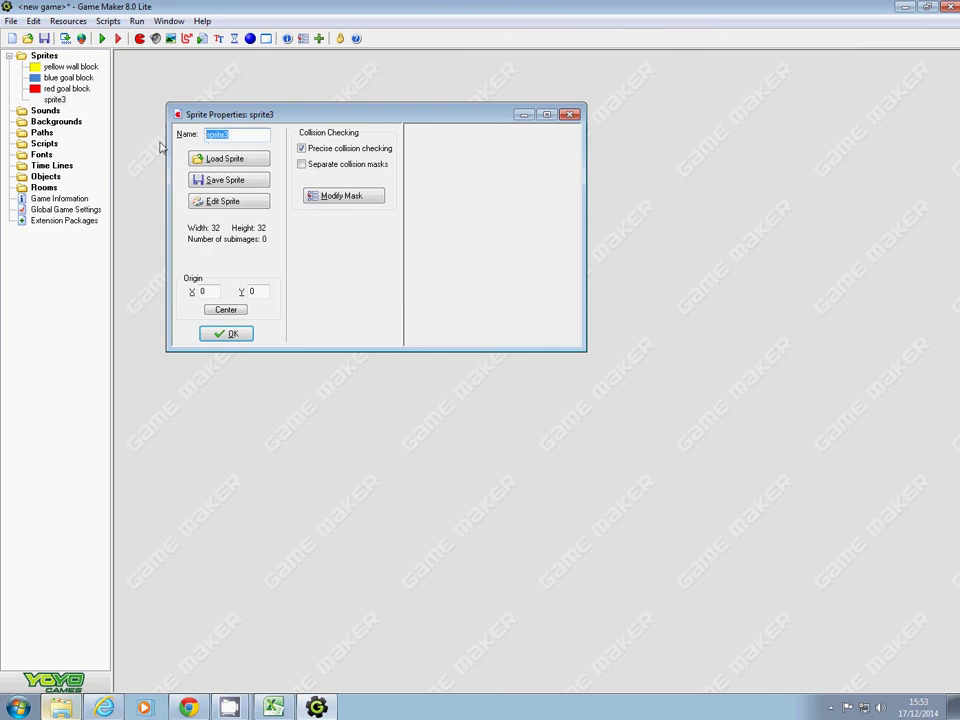
type("ball")
left_click(222, 158)
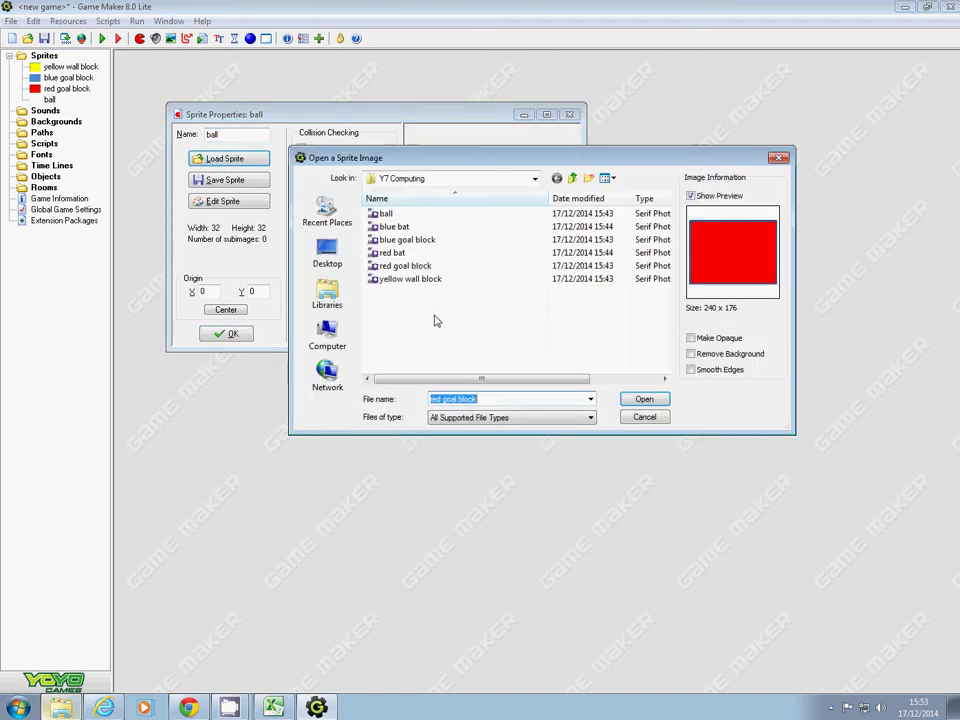
left_click(386, 214)
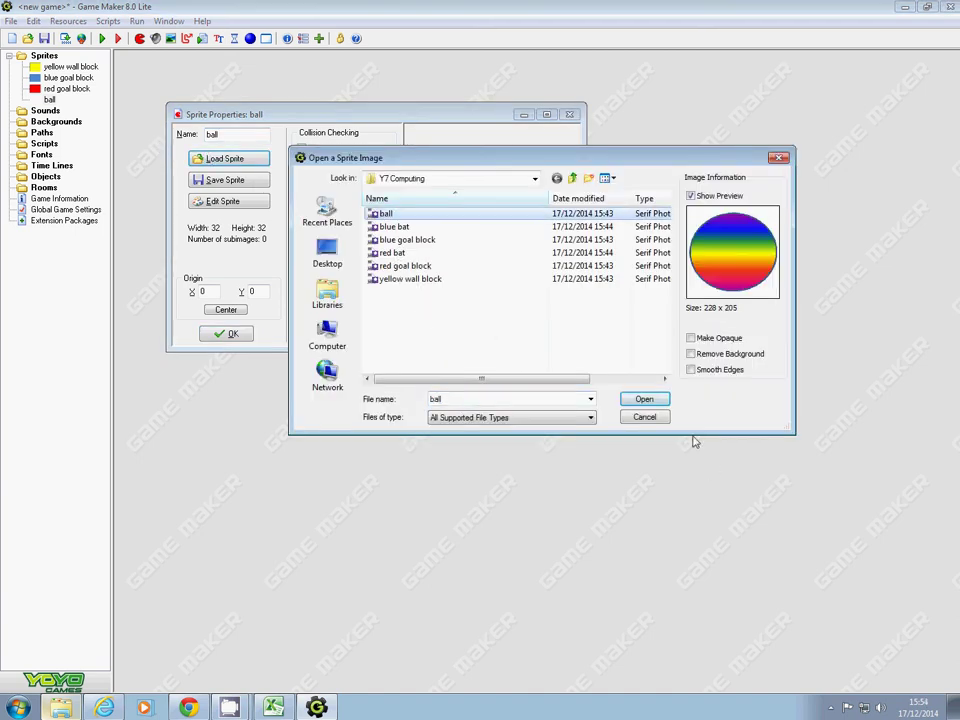
left_click(646, 400)
left_click(228, 334)
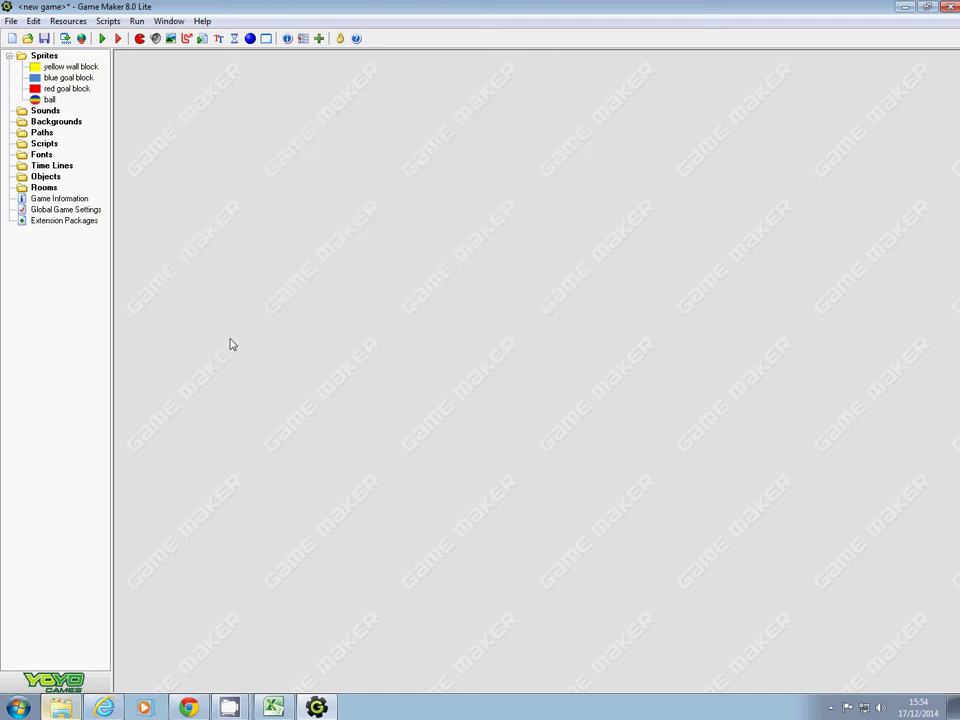
Add a sprite named 'red bat' loaded with the red bat image.
left_click(139, 38)
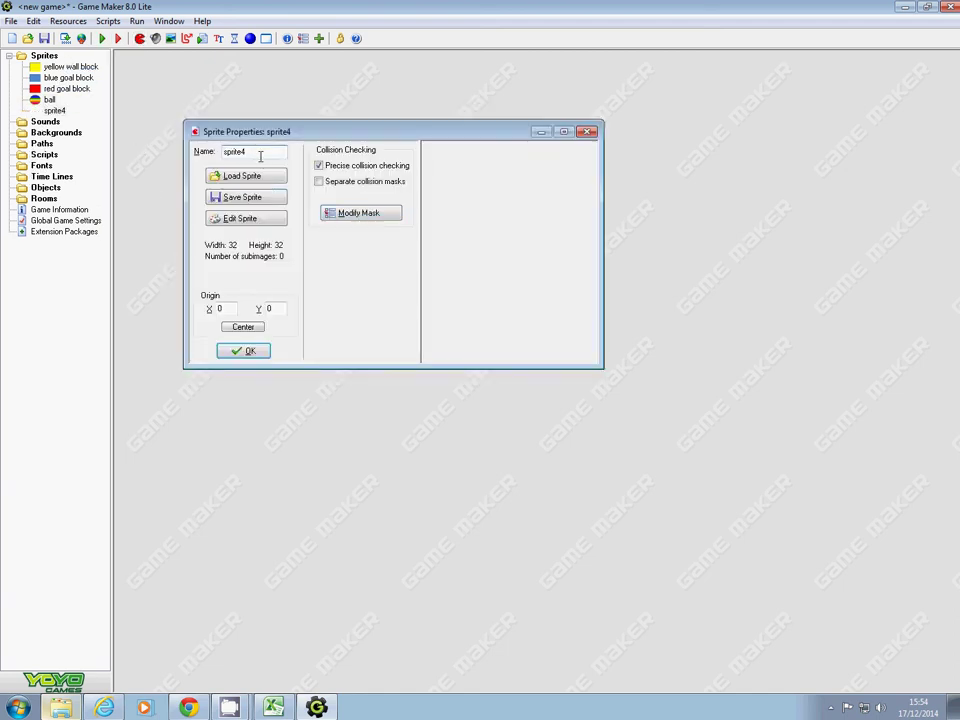
type("red bat")
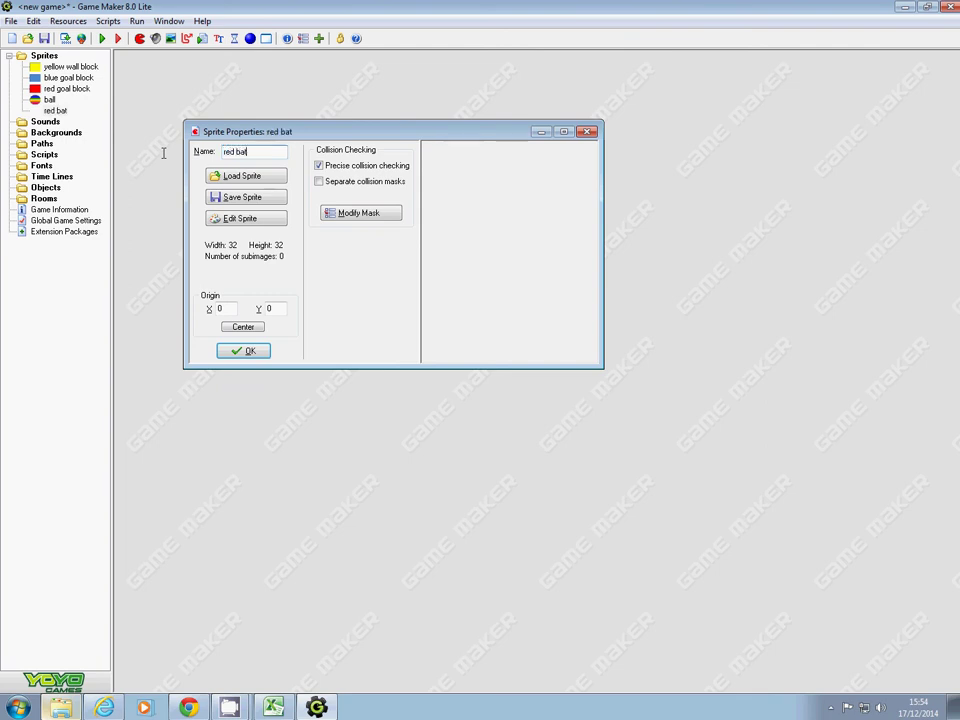
left_click(254, 175)
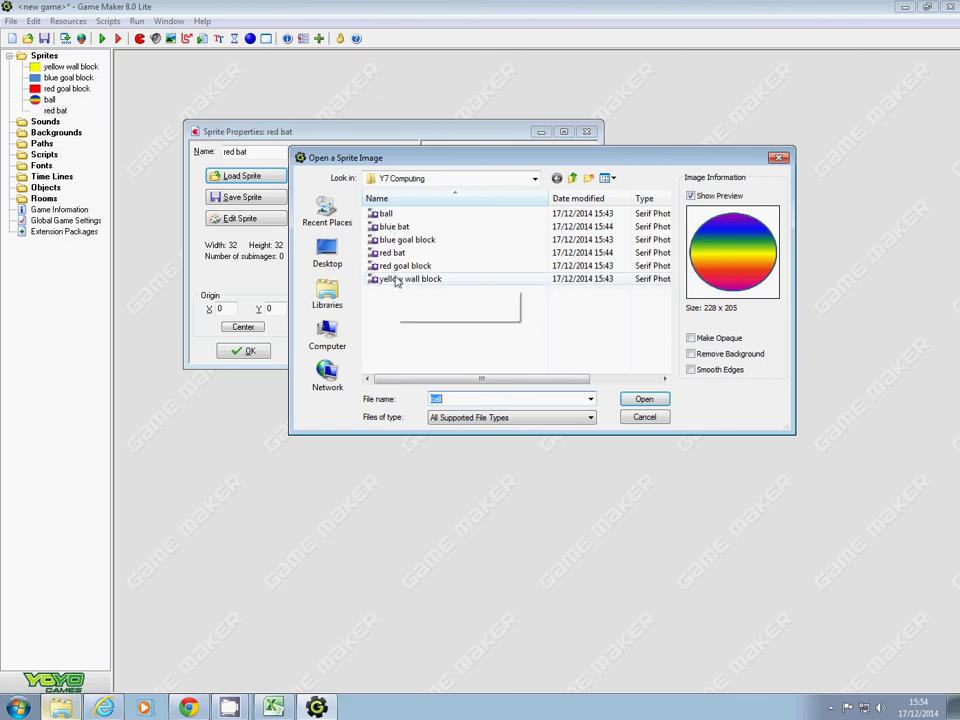
left_click(392, 253)
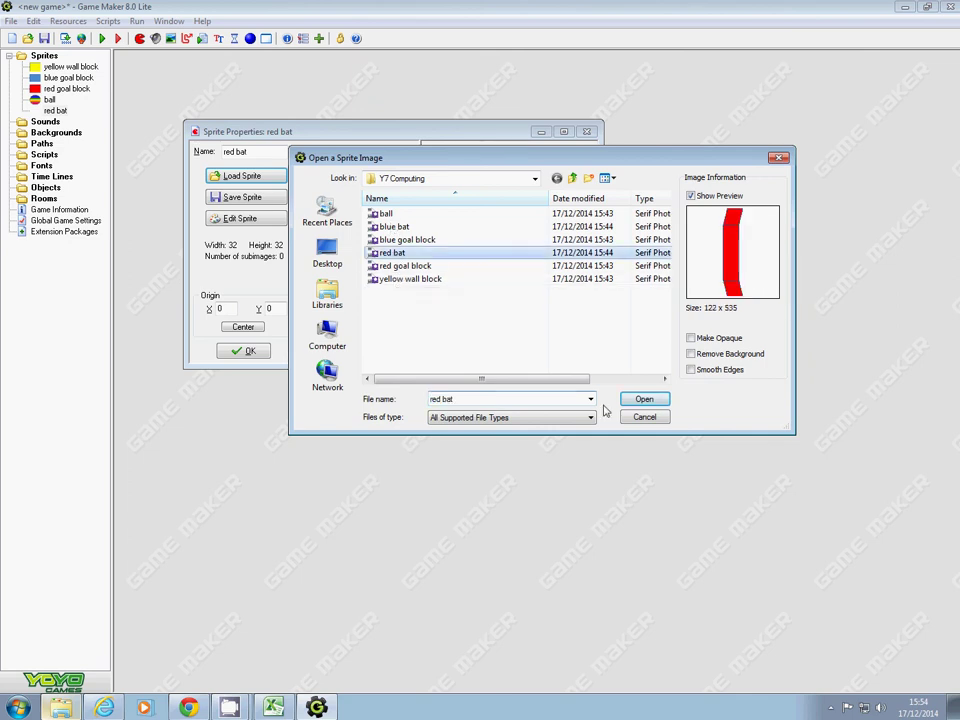
left_click(642, 399)
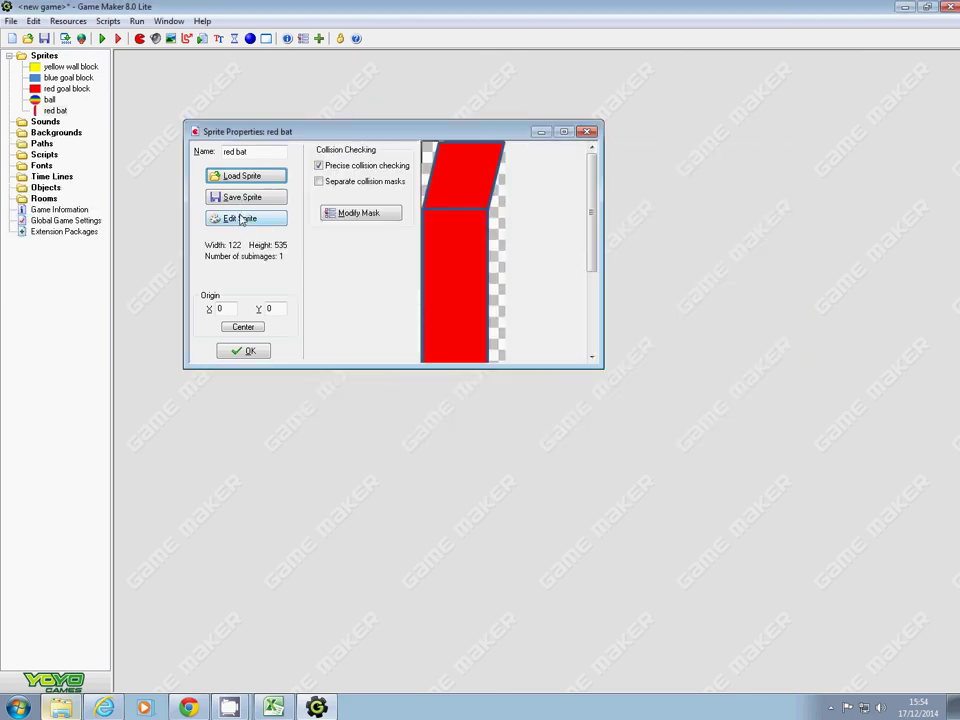
left_click(249, 350)
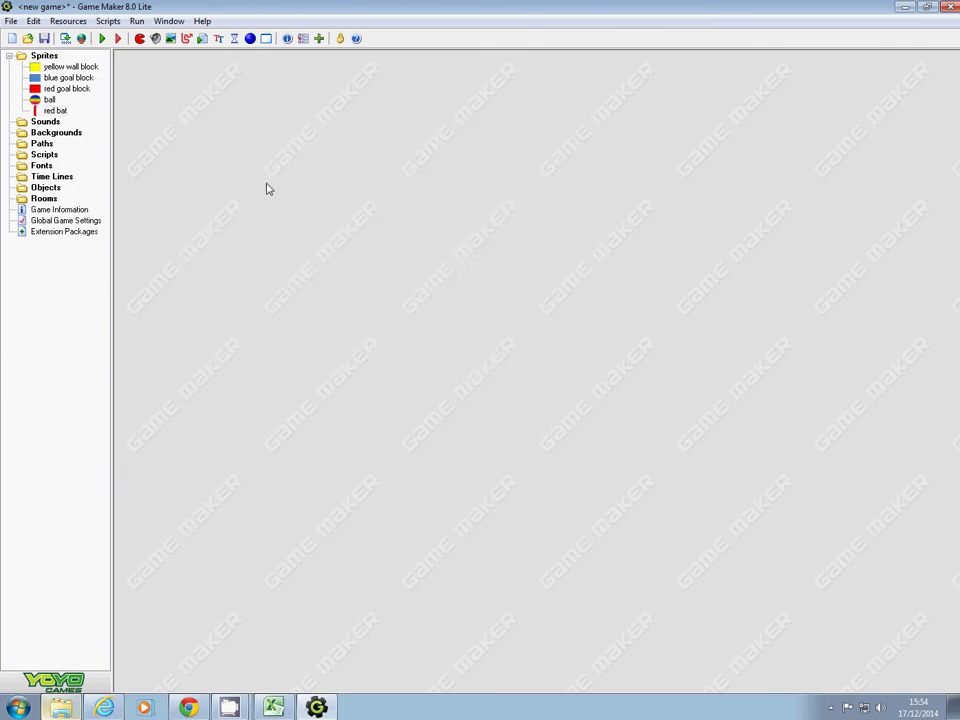
Add a sprite named 'blue bat' loaded with the 123 x 535 blue bat image.
left_click(139, 38)
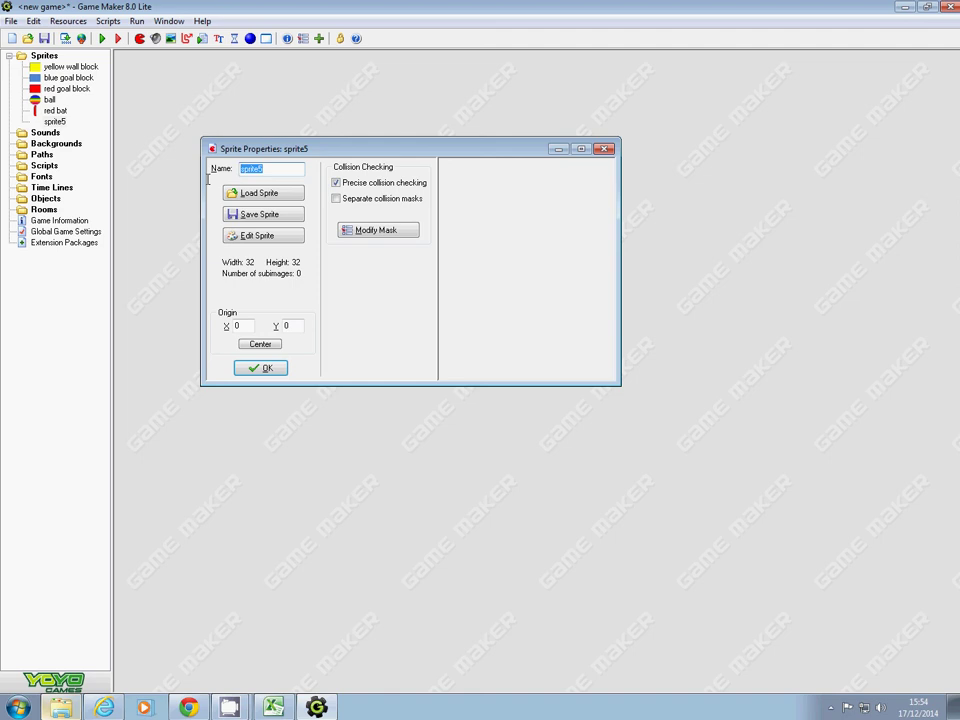
type("blue bat")
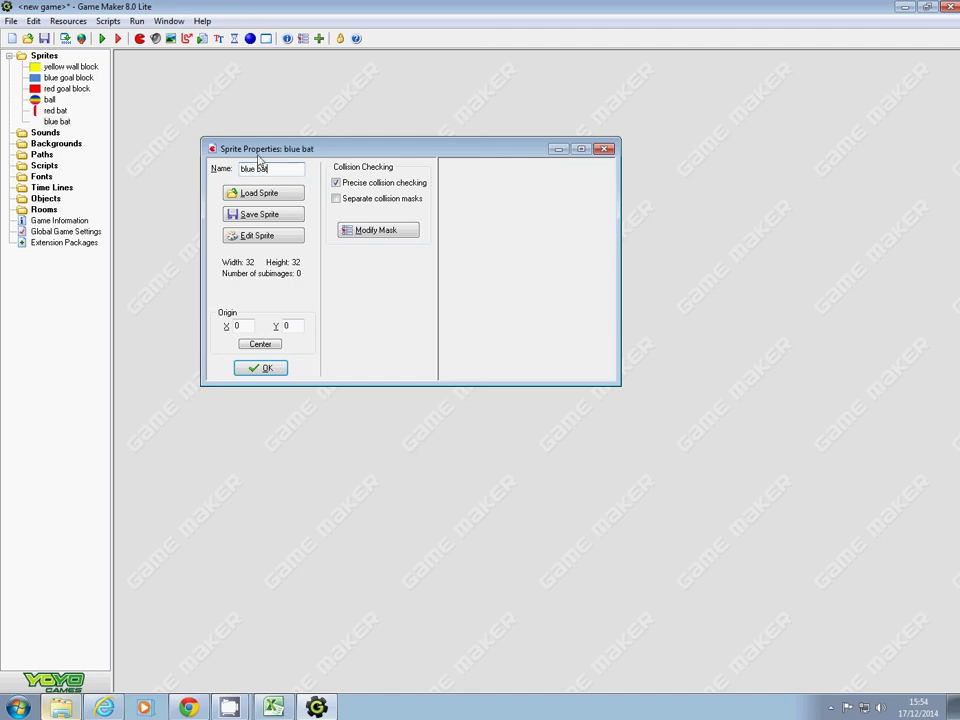
left_click(255, 193)
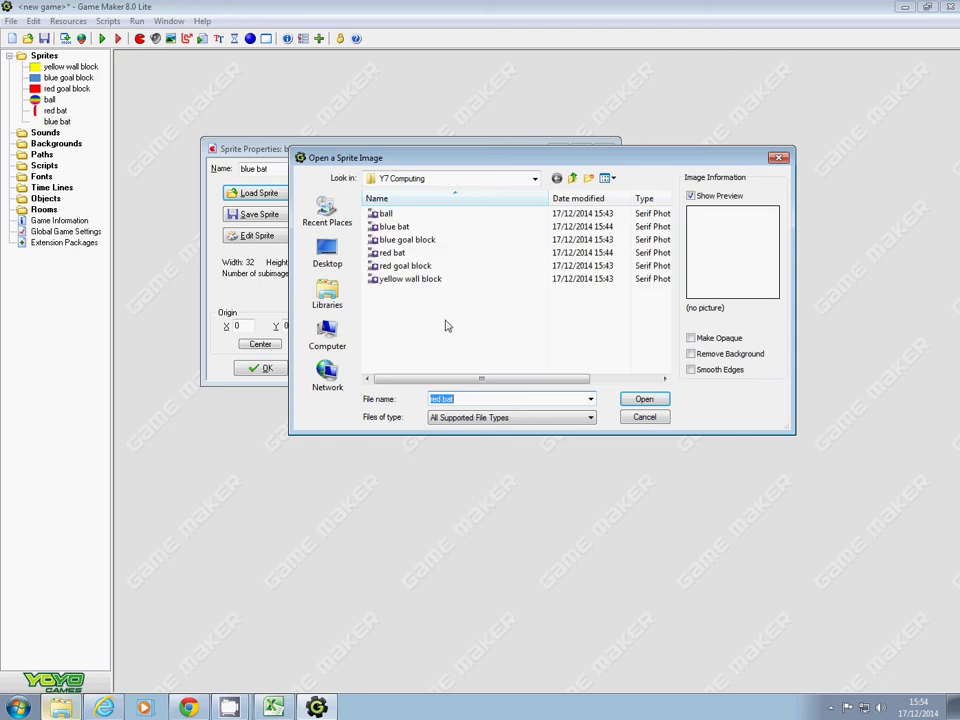
left_click(391, 228)
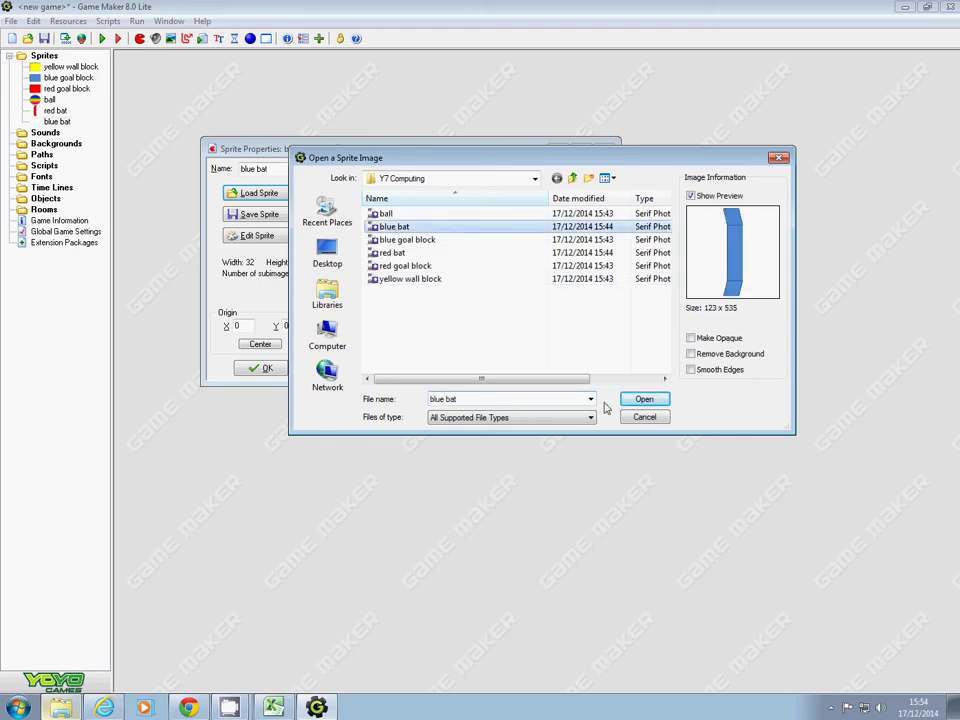
left_click(643, 399)
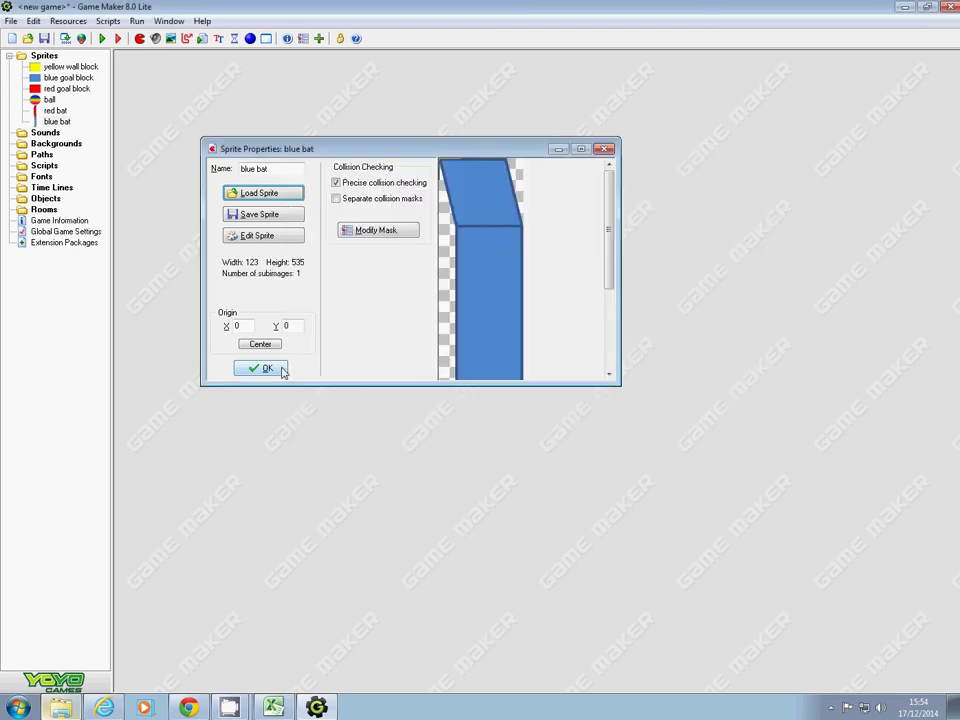
left_click(279, 368)
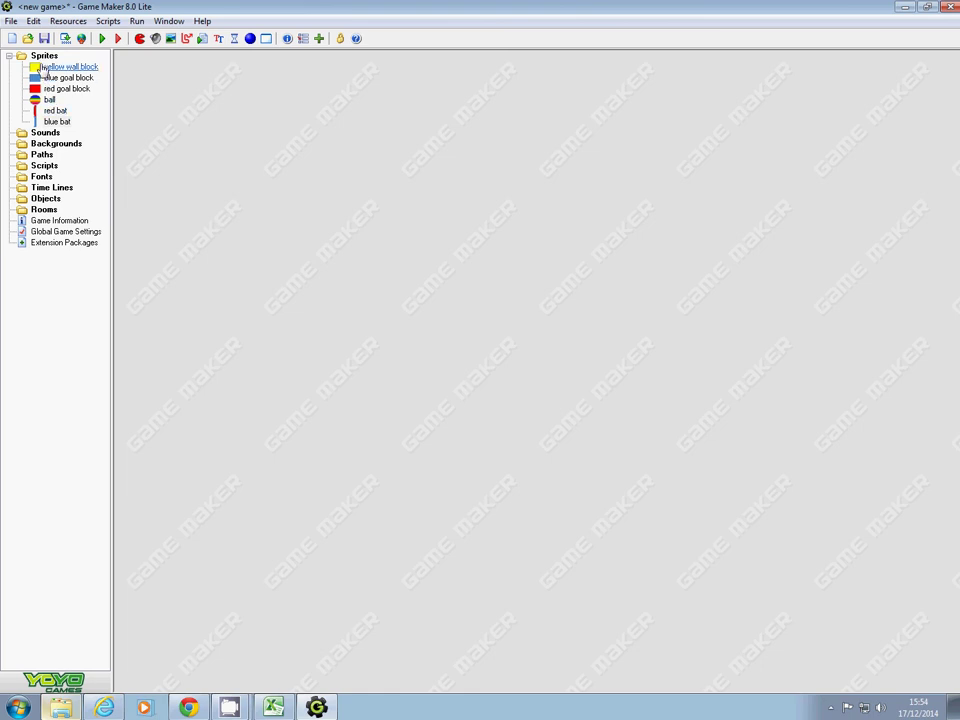